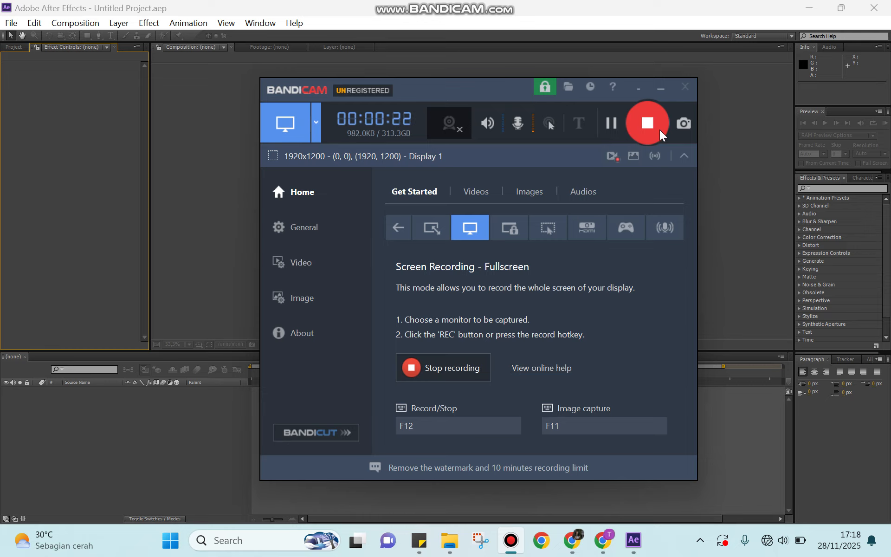
Create a 30-second HDTV 1080 29.97 composition with a black background.
left_click(661, 86)
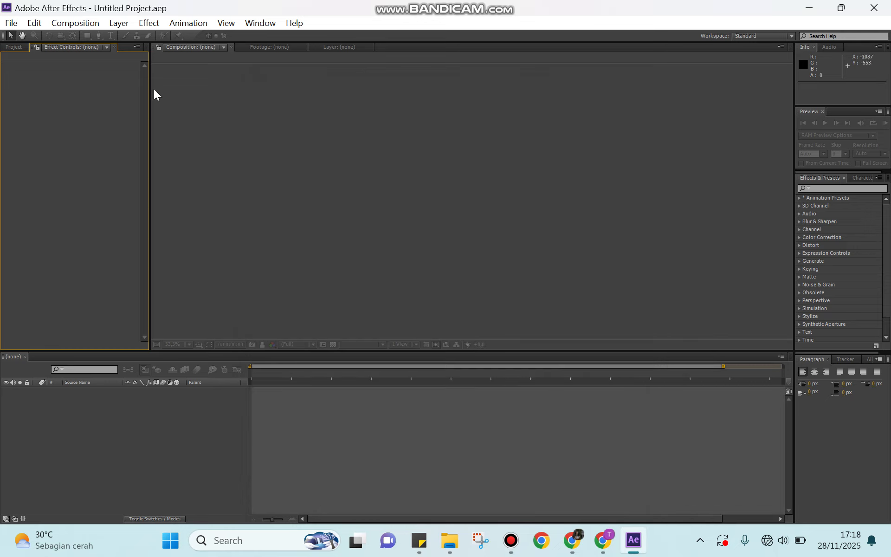
left_click(85, 28)
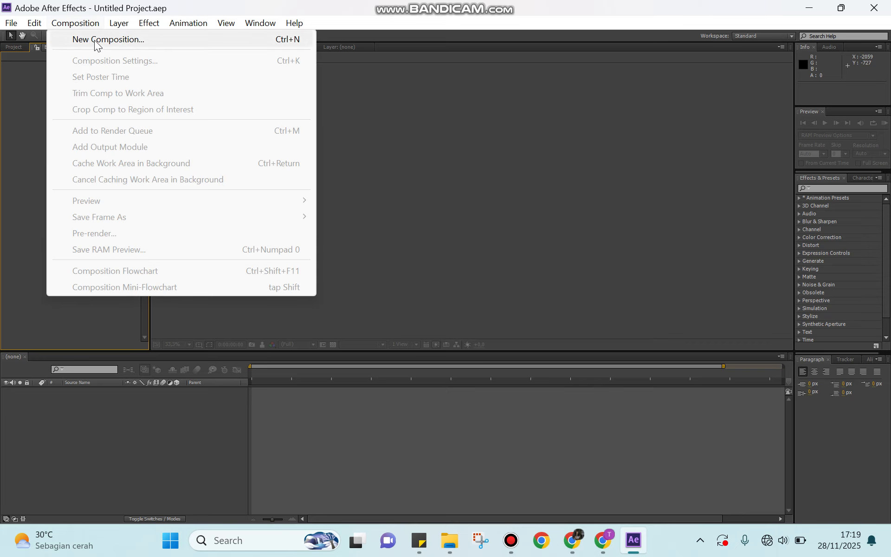
left_click(95, 41)
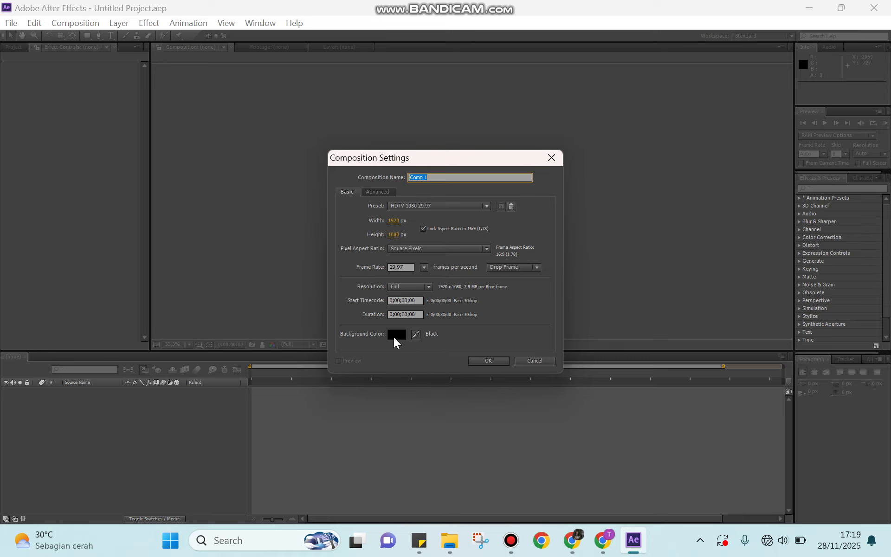
left_click(394, 338)
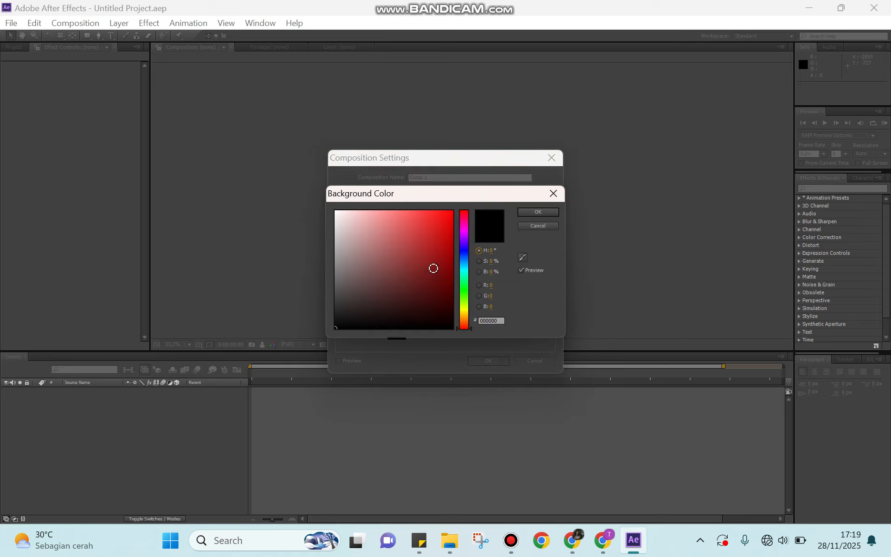
left_click(541, 212)
left_click(485, 361)
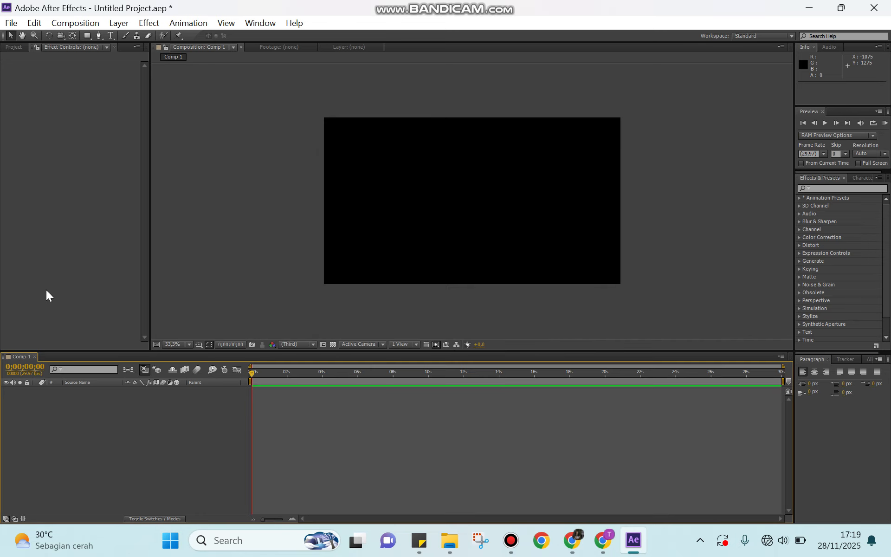
Draw a blue circle about 297 px wide with the Ellipse tool and move it near the frame's upper edge, roughly centred.
left_click(88, 38)
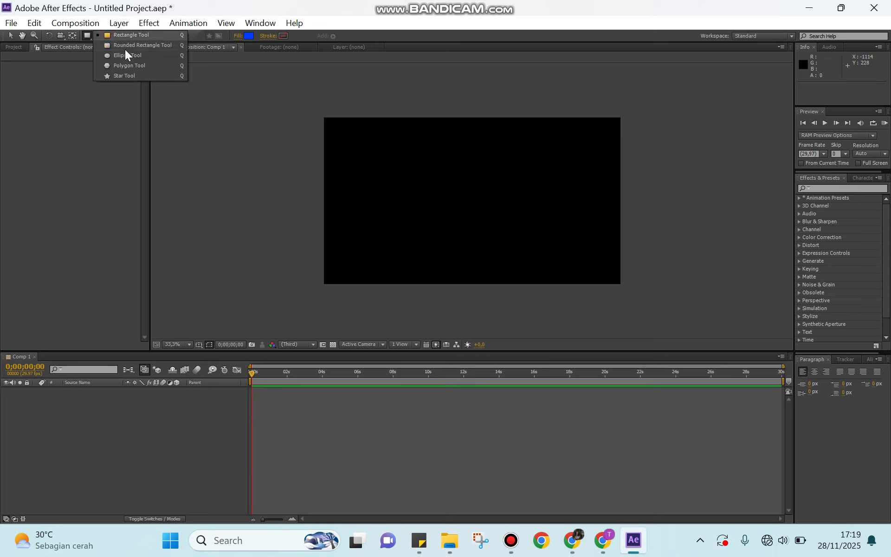
left_click(86, 37)
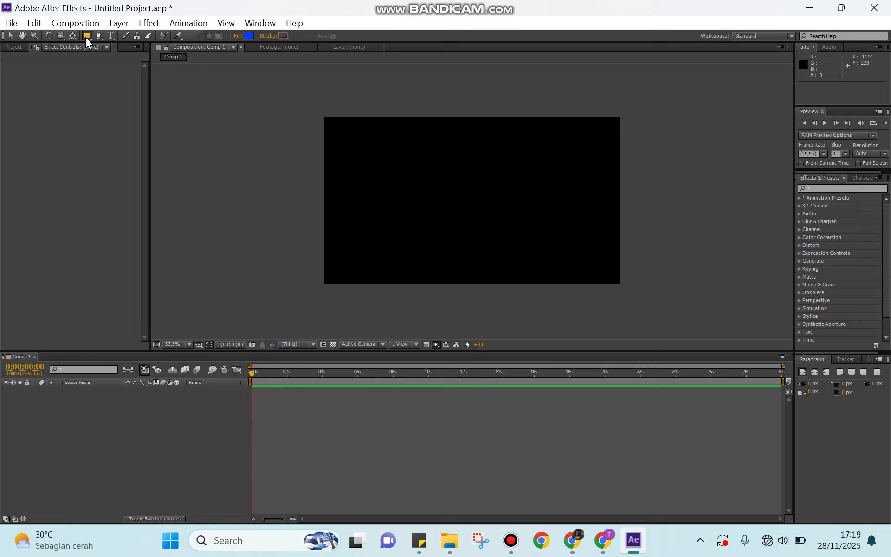
left_click(85, 37)
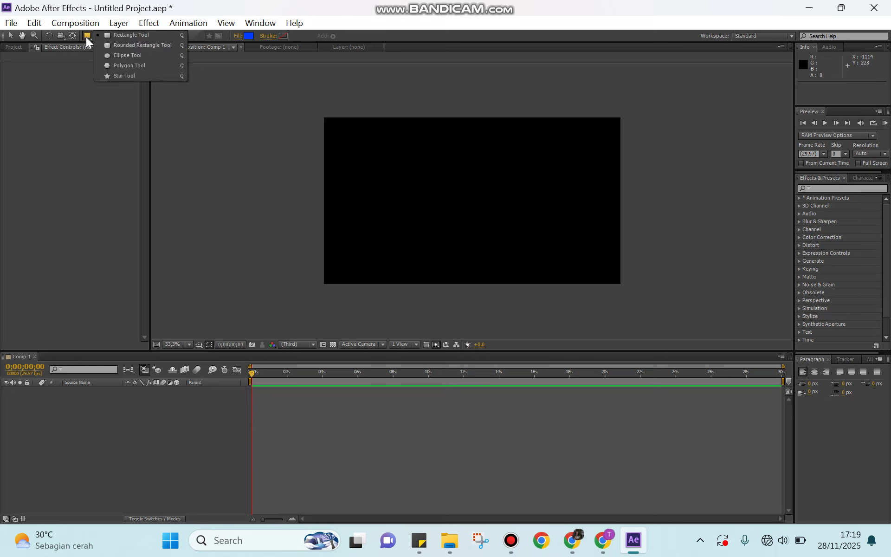
left_click(118, 56)
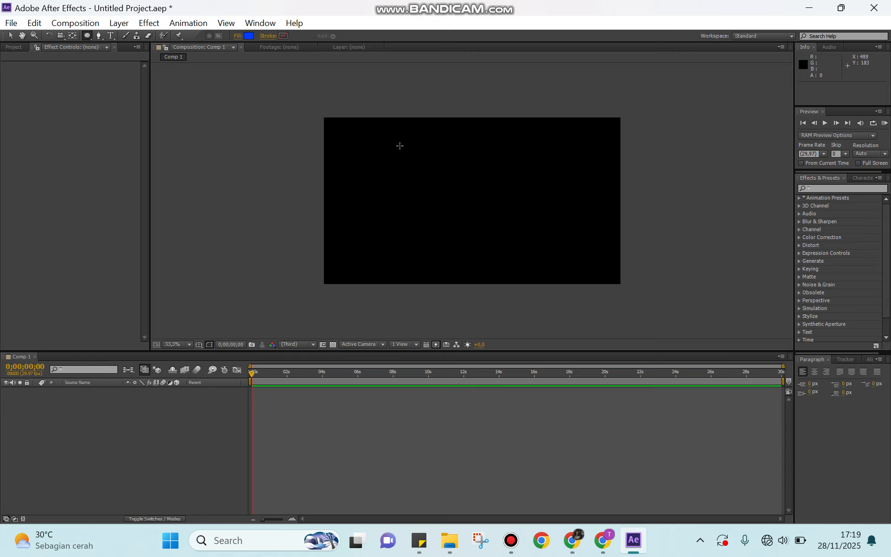
left_click_drag(427, 138, 473, 183)
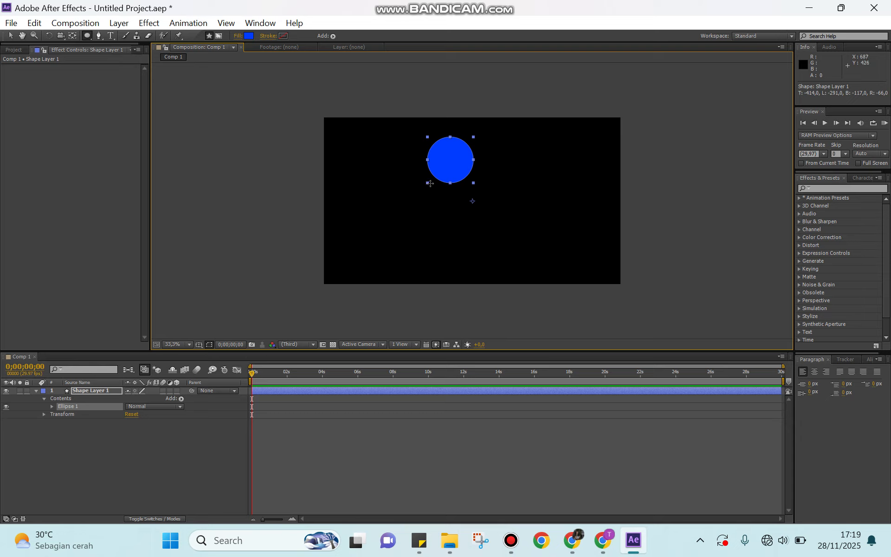
left_click(10, 36)
mouse_move(454, 158)
left_mouse_down()
mouse_move(466, 154)
mouse_move(459, 150)
left_mouse_up()
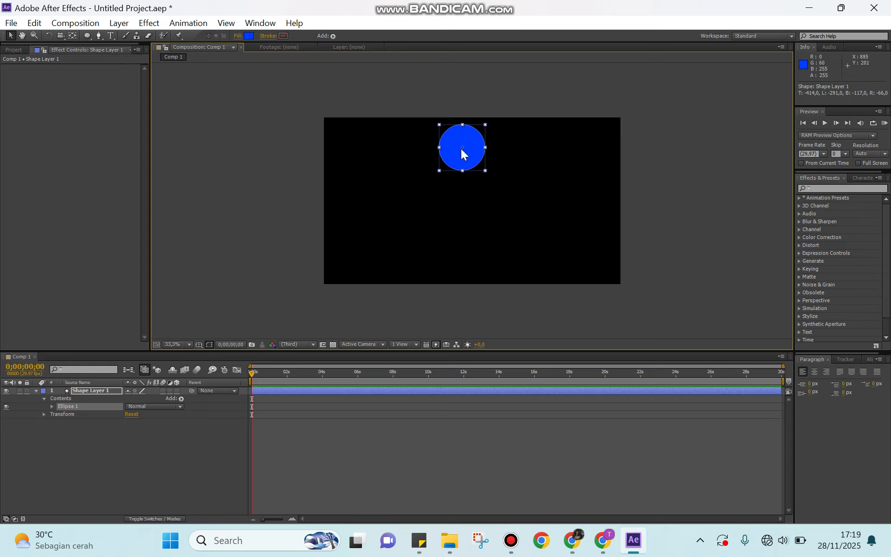
Reveal the circle layer's Position property and set its first keyframe at 0;00;00;00.
left_click(95, 391)
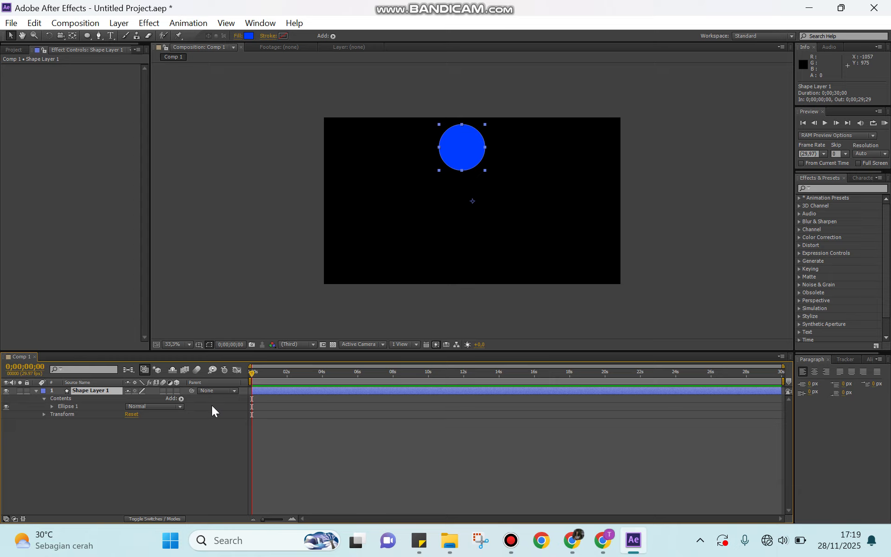
key("p")
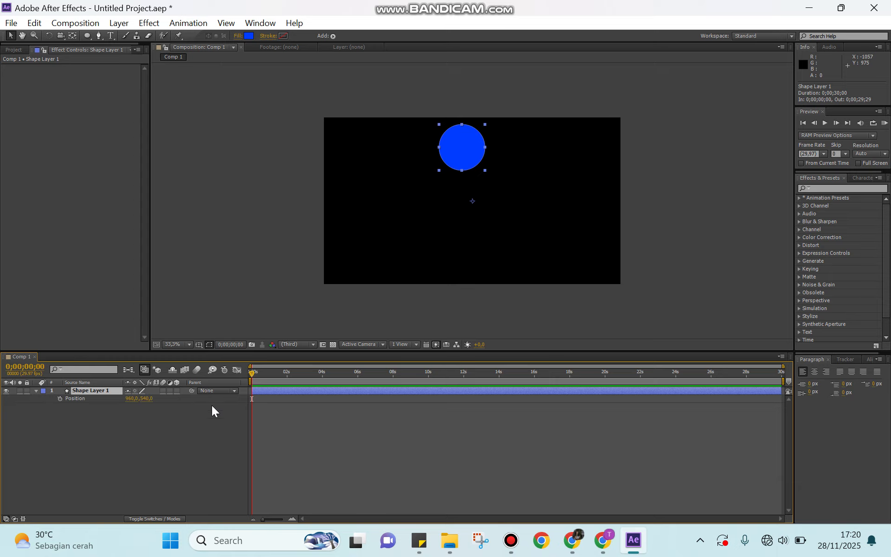
left_click(60, 398)
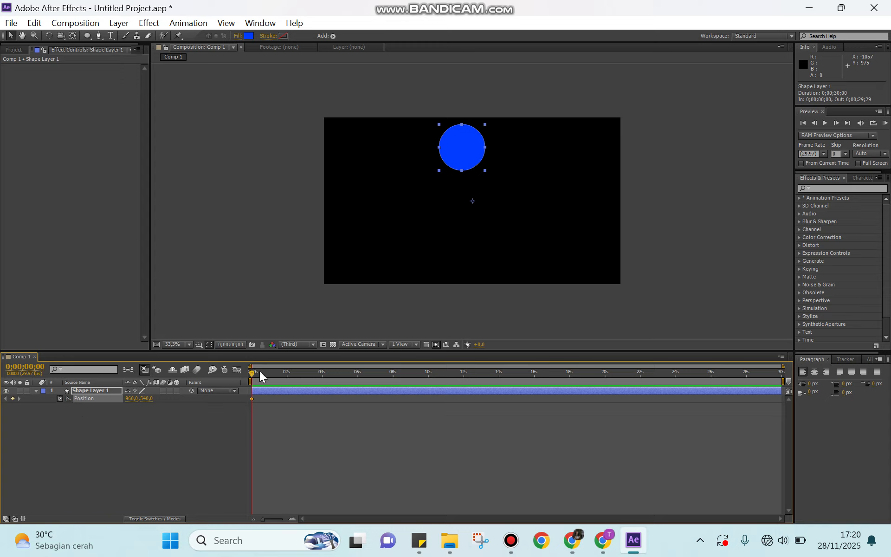
Add a second Position keyframe at 0;00;03;01 with the Y value set to 1269, dropping the circle to the frame's lower edge.
left_click_drag(260, 371, 305, 379)
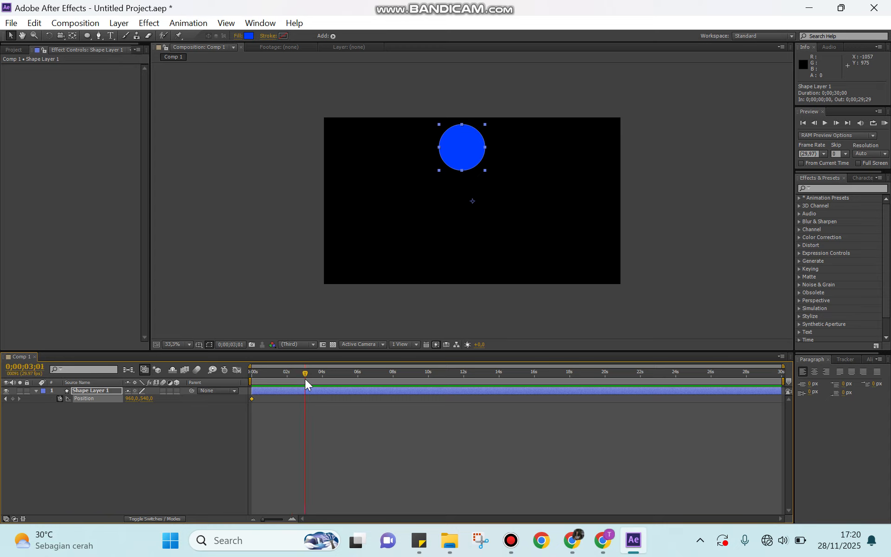
left_click(13, 398)
left_click_drag(146, 402, 425, 457)
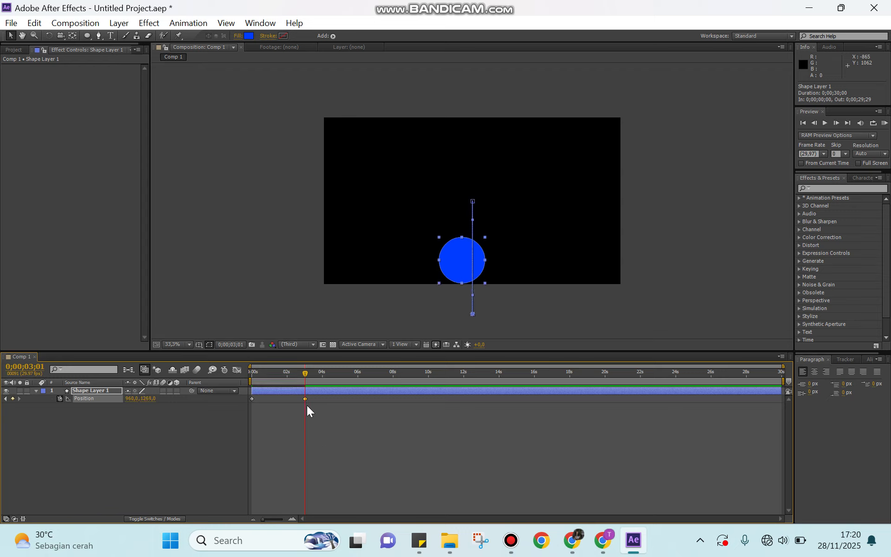
Apply Easy Ease to the first Position keyframe and select the second one.
right_click(251, 400)
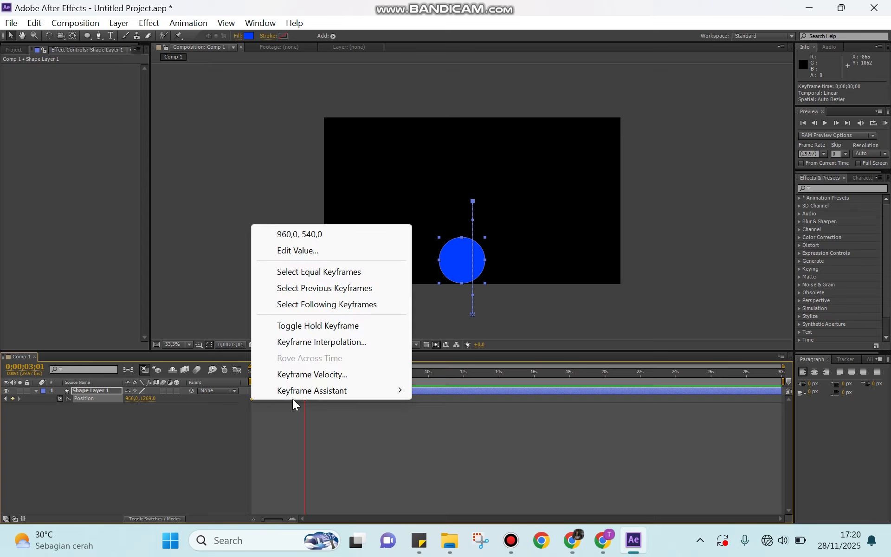
mouse_move(387, 392)
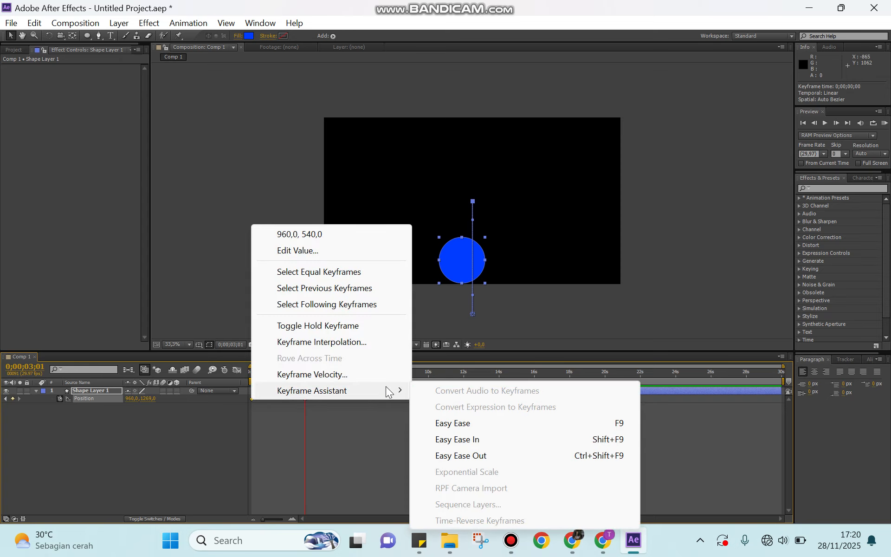
left_click(448, 425)
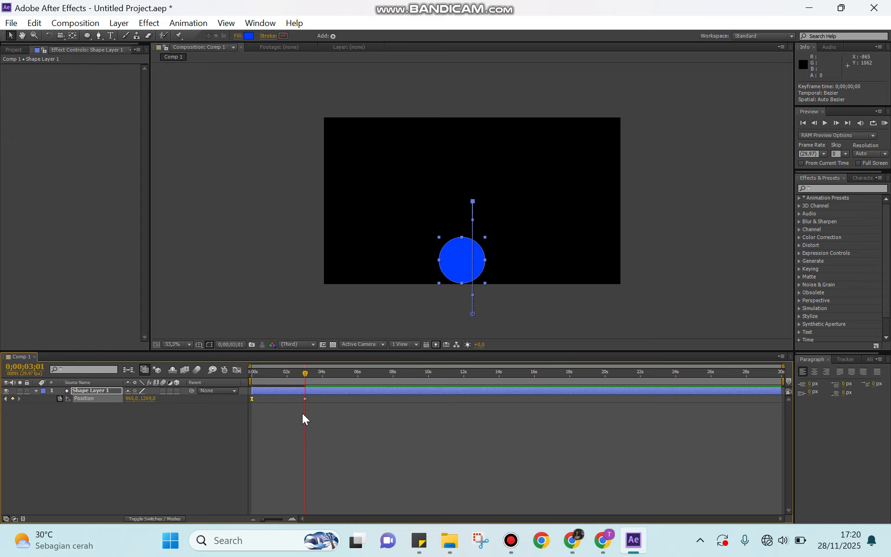
left_click(304, 399)
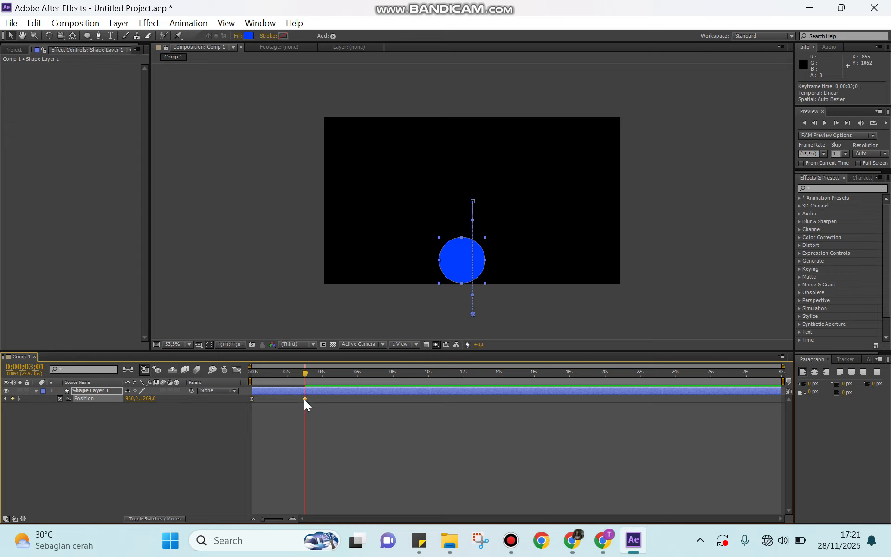
Enable an expression on Position, then switch to Sticky Notes and copy the bounce expression from the note.
left_click(60, 400, "alt")
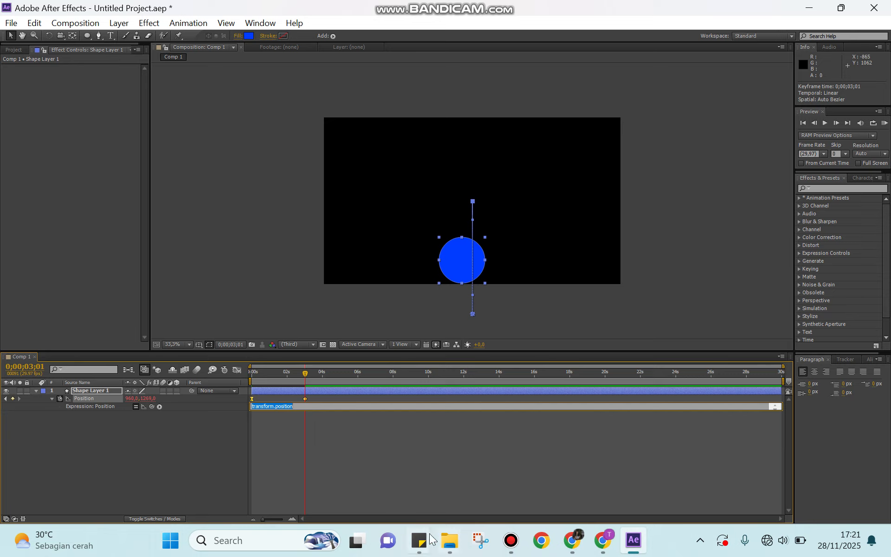
mouse_move(427, 540)
left_click(459, 456)
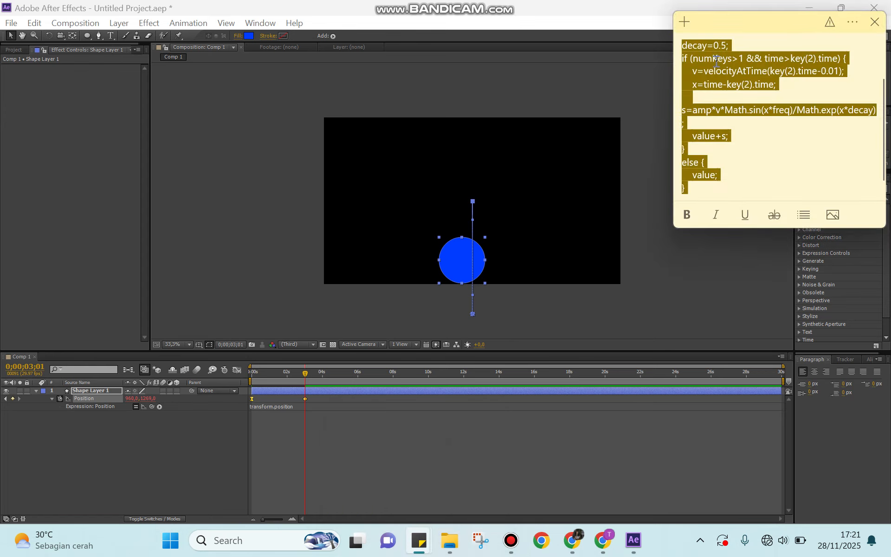
right_click(727, 74)
left_click(757, 88)
Replace the default Position expression with the bounce code using freq=6, amp=0.2 and decay=0.5, enlarging the expression field to fit.
left_click(273, 406)
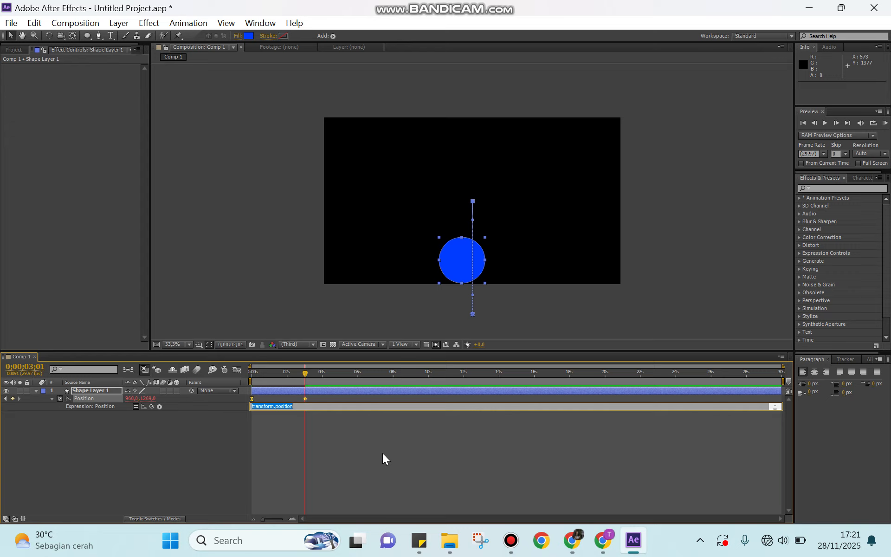
key("BackSpace")
left_click_drag(373, 410, 365, 496)
type("freq=6; amp=0.2; decay=0.5; if (numKeys>1 && time>key(2).time) { \tv=velocityAtTime(key(2).time-0.01); \tx=time-key(2).time; \ts=amp*v*Math.sin(x*freq)/Math.exp(x*decay); \tvalue+s; } else { \tvalue; }")
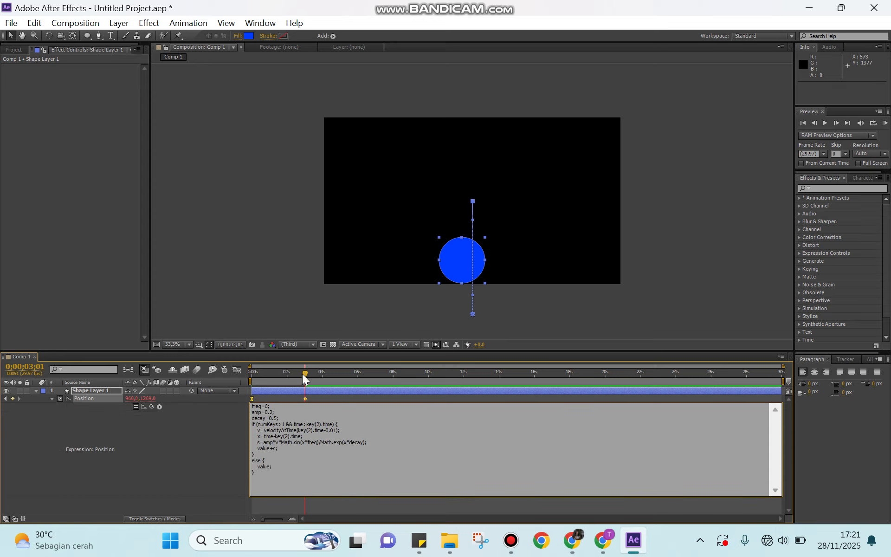
Play the bounce animation from 0;00;00;00 to check the motion.
left_click_drag(302, 374, 246, 372)
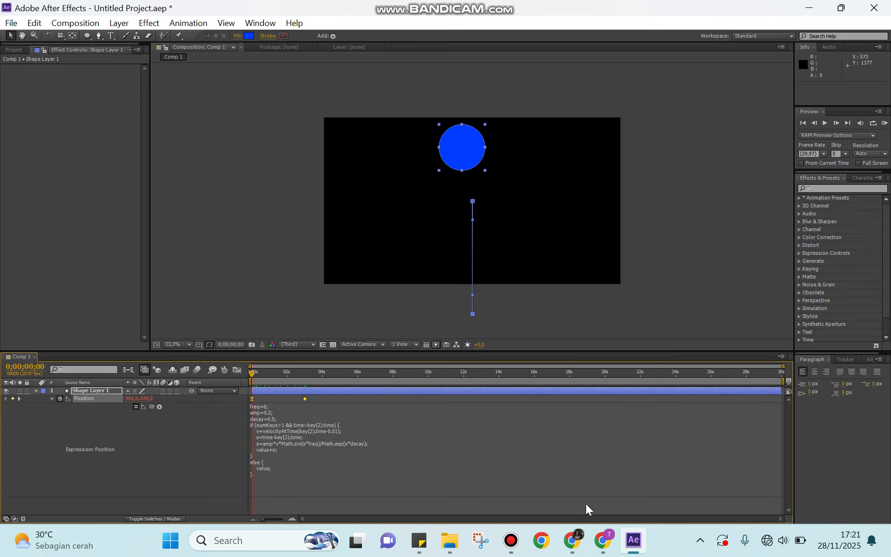
key("space")
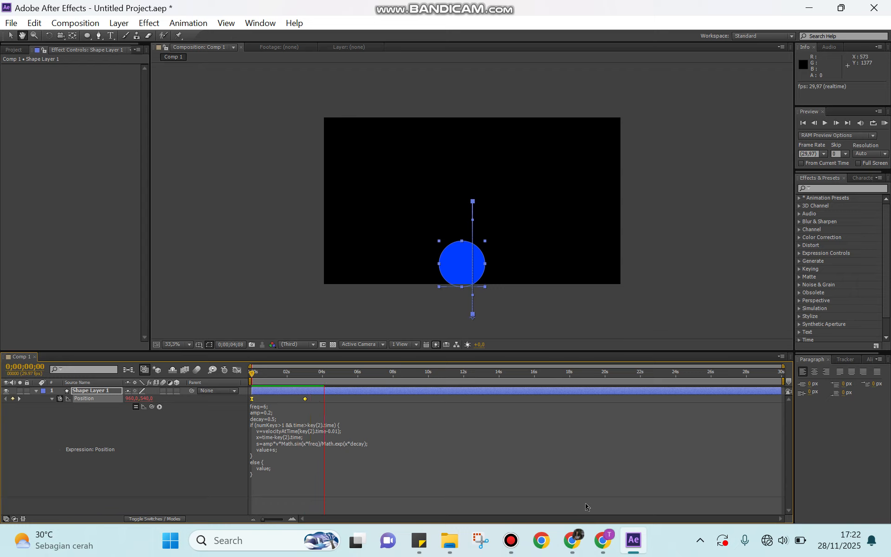
key("space")
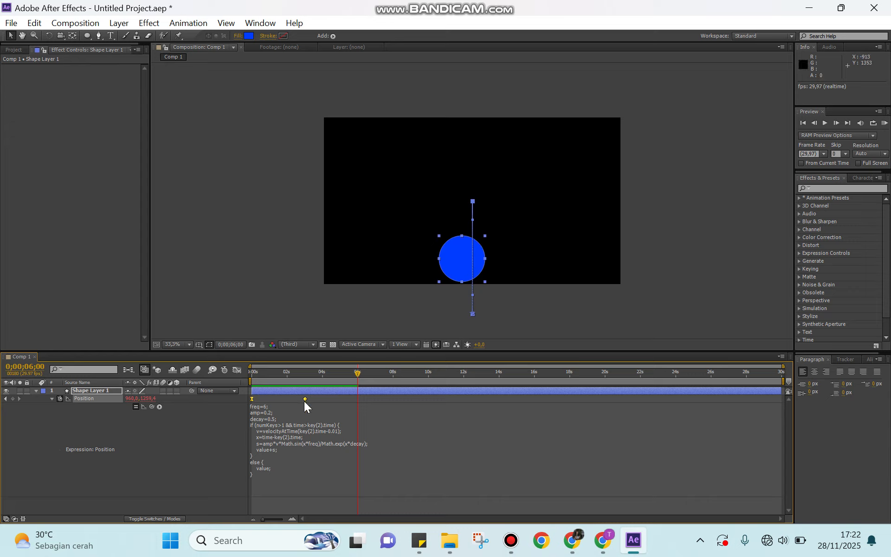
Move the second Position keyframe earlier to 0;00;01;00.
mouse_move(304, 399)
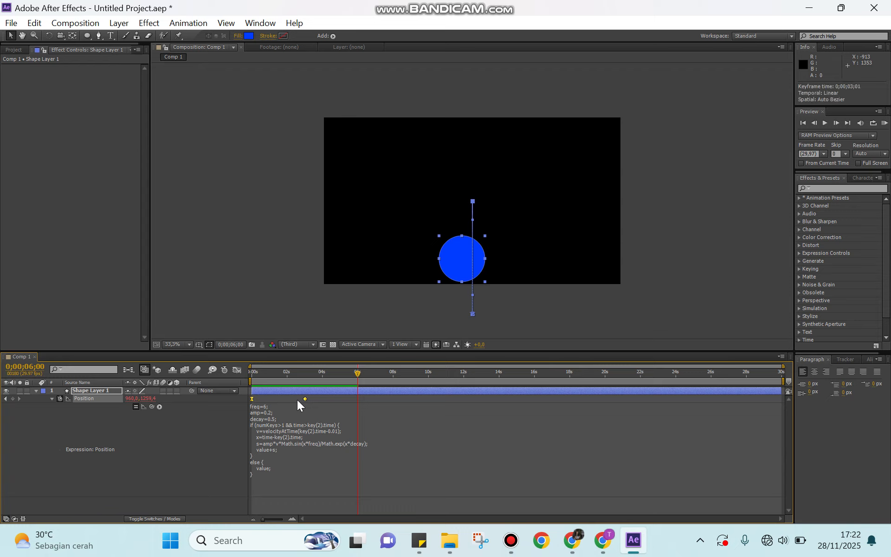
left_click(232, 414)
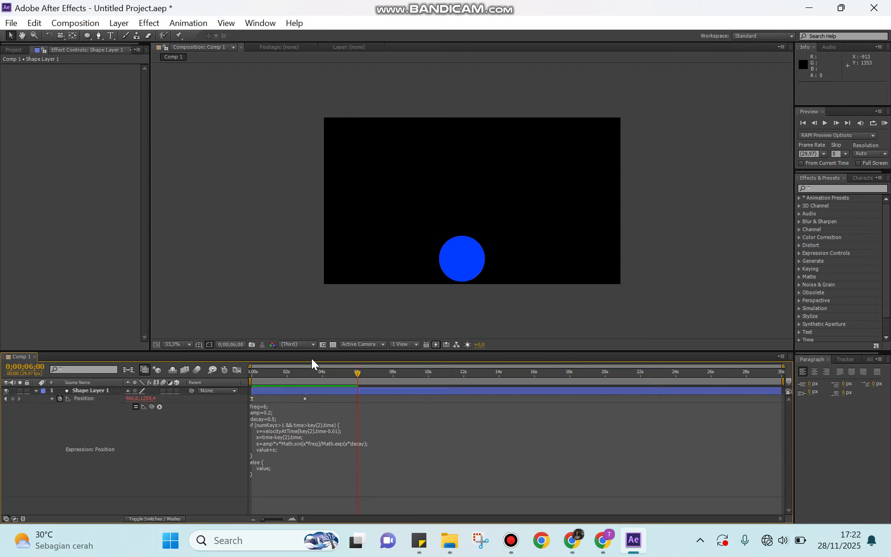
left_click(305, 398)
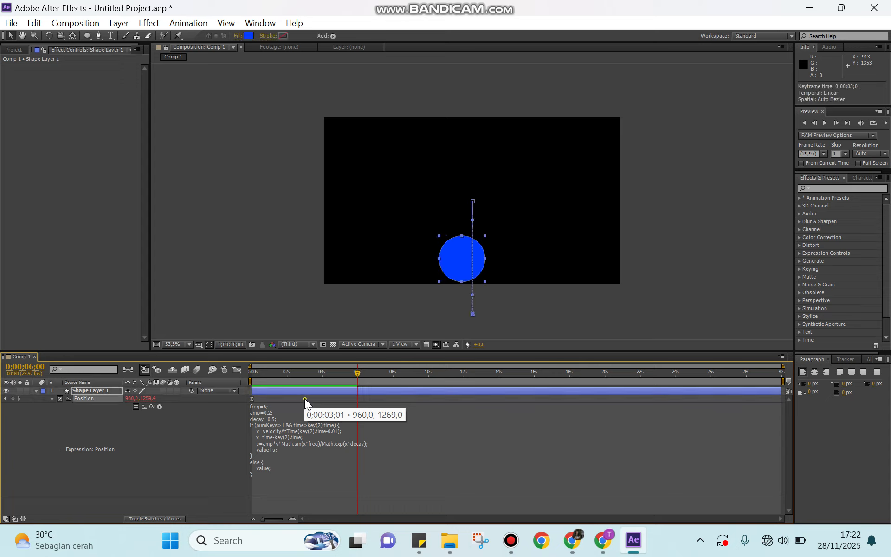
left_click_drag(304, 398, 272, 402)
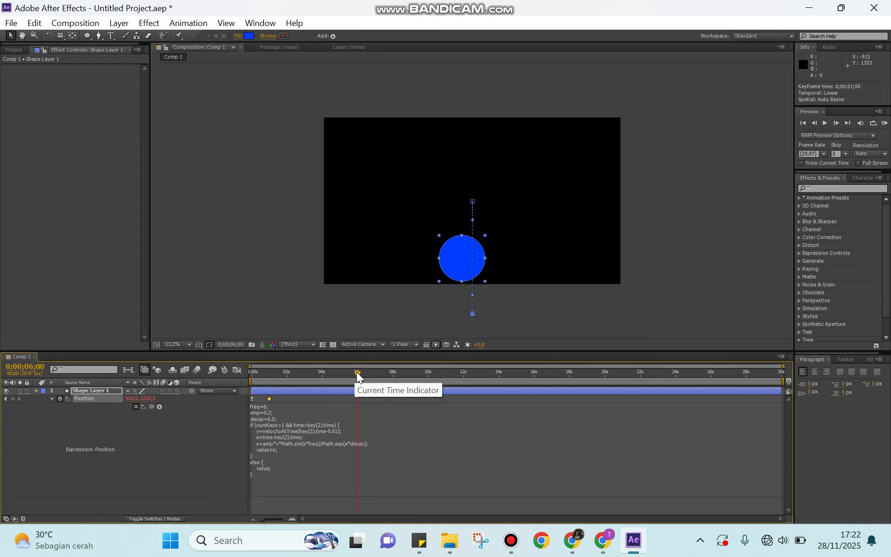
Replay the animation from the start to judge the circle's faster fall and bounce.
key("Home")
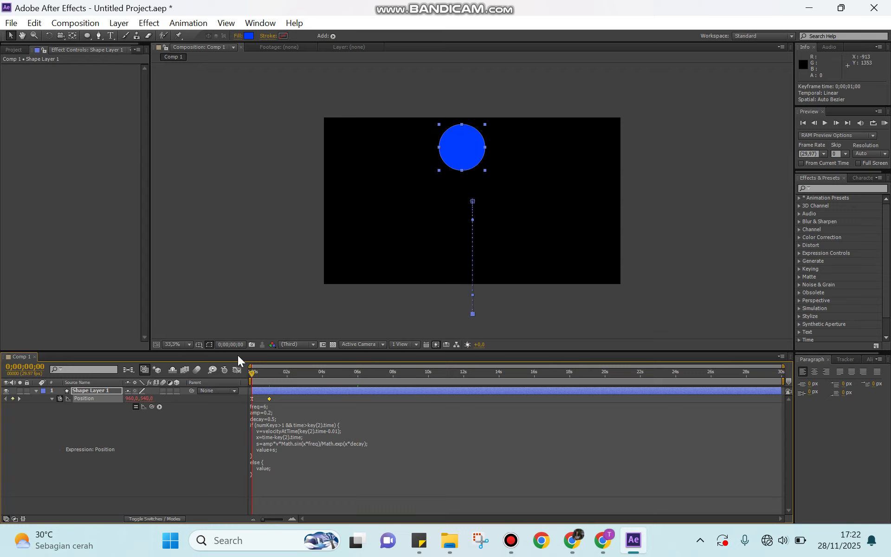
key("space")
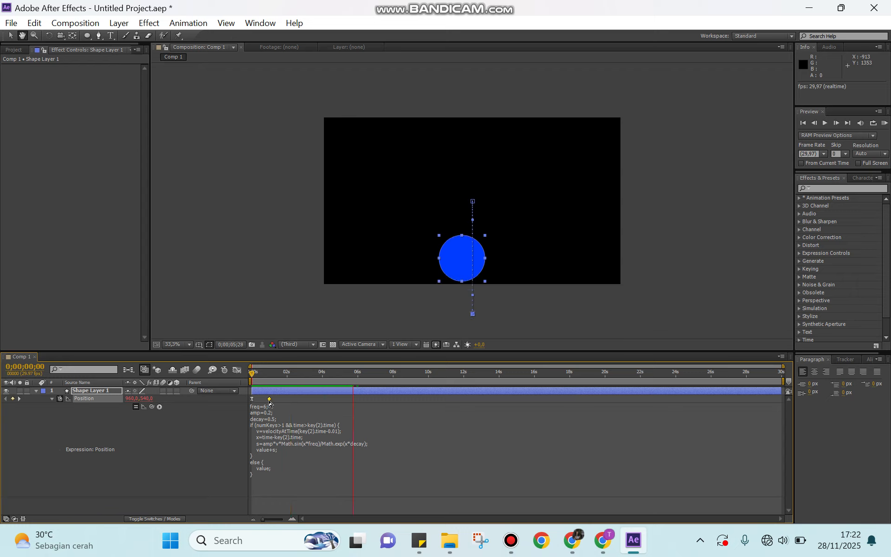
key("space")
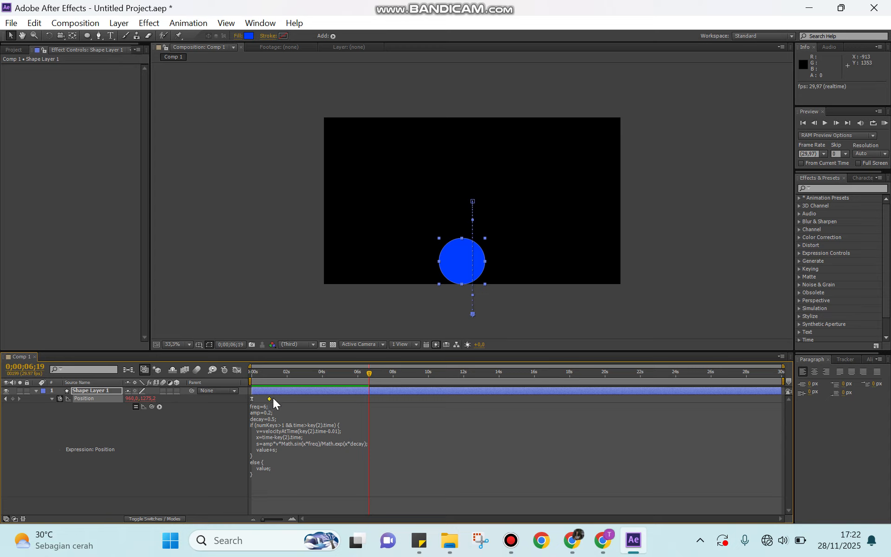
Shift the second Position keyframe to 0;00;00;19.
left_click_drag(269, 399, 263, 397)
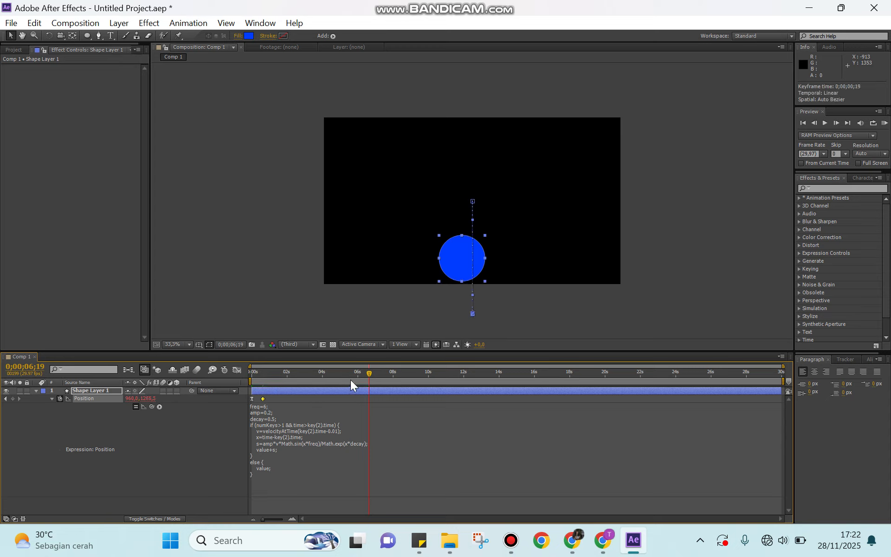
Preview the animation from 0;00;00;00 to judge the quicker fall, and deselect the circle layer.
left_click_drag(369, 372, 241, 379)
key("space")
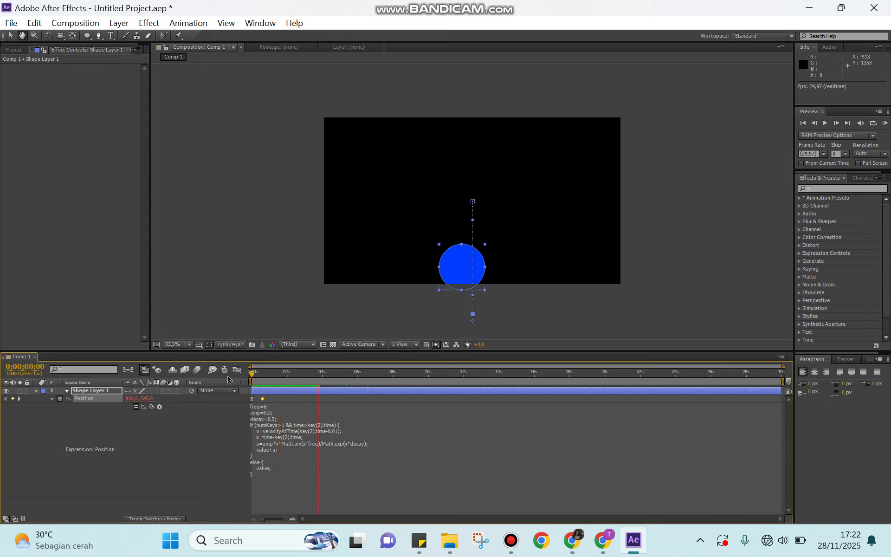
left_click(238, 189)
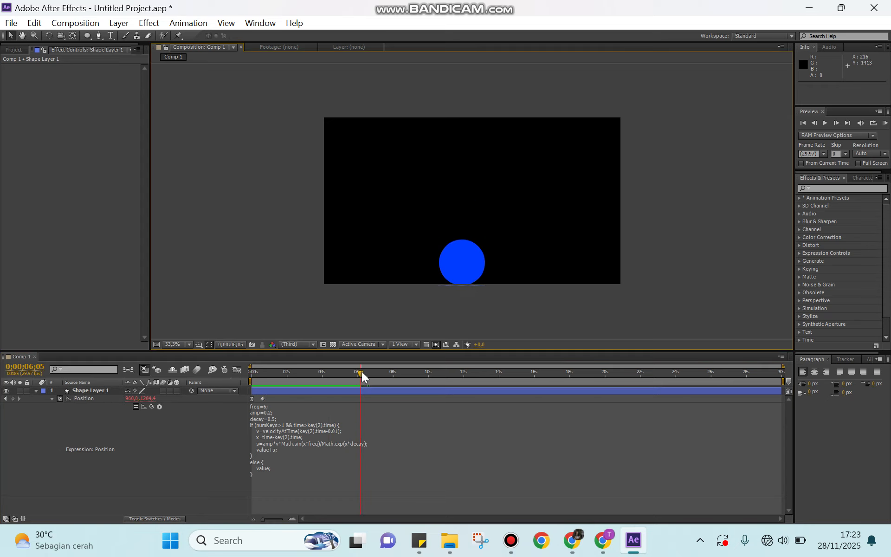
Replay the bounce twice from the first frame to review the circle's motion without its selection outline and motion path.
left_click_drag(361, 371, 236, 377)
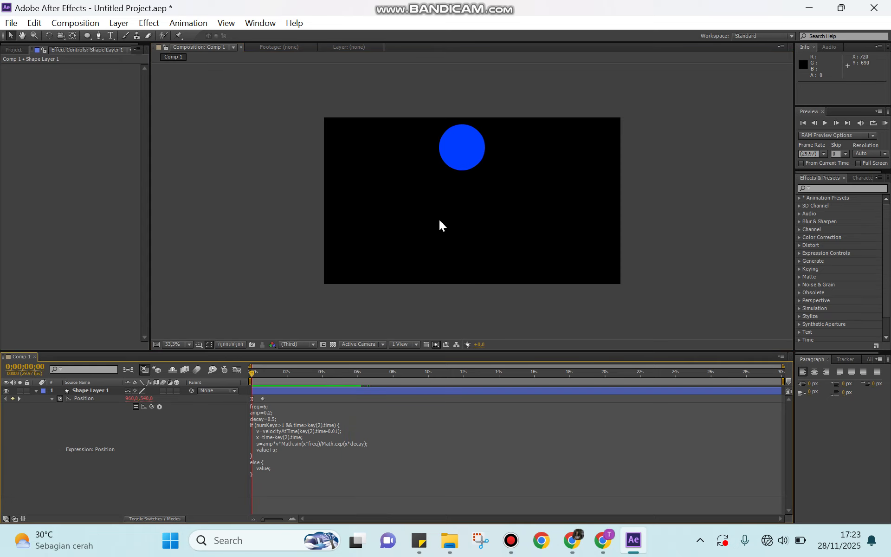
key("space")
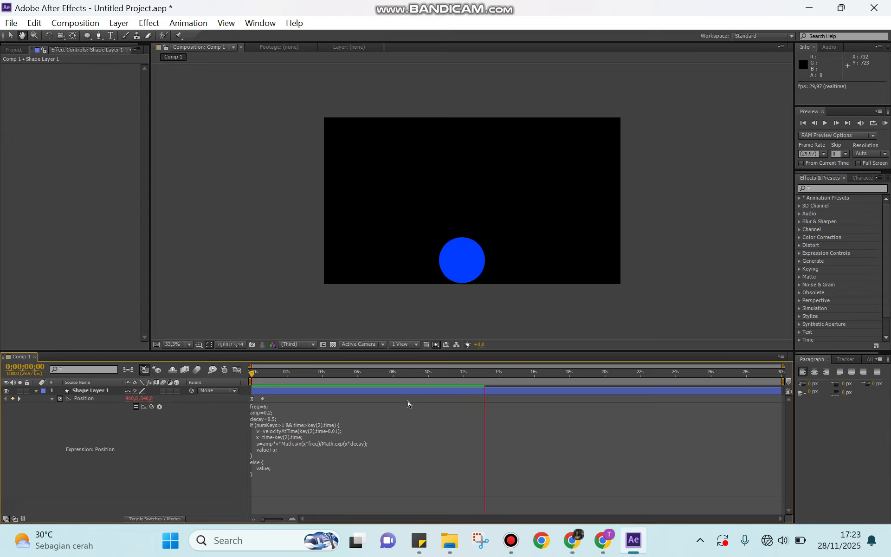
key("space")
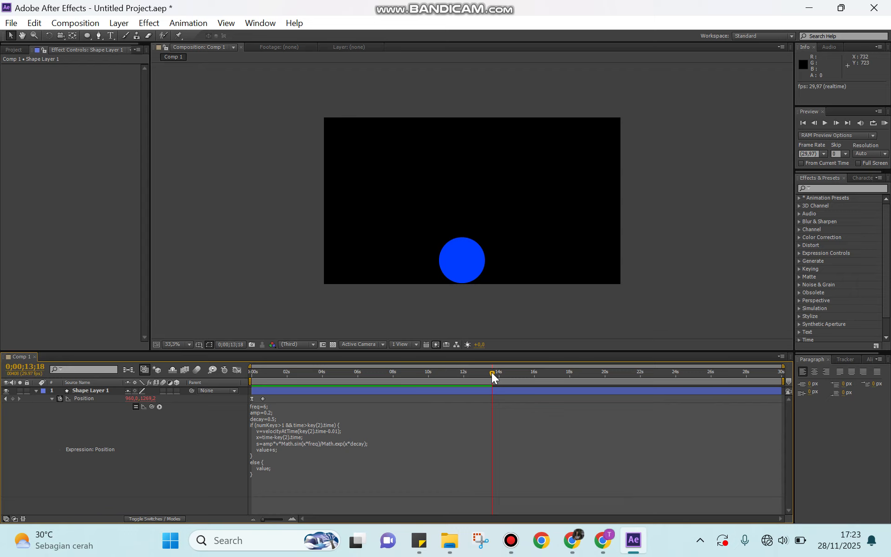
left_click_drag(493, 377, 251, 374)
key("space")
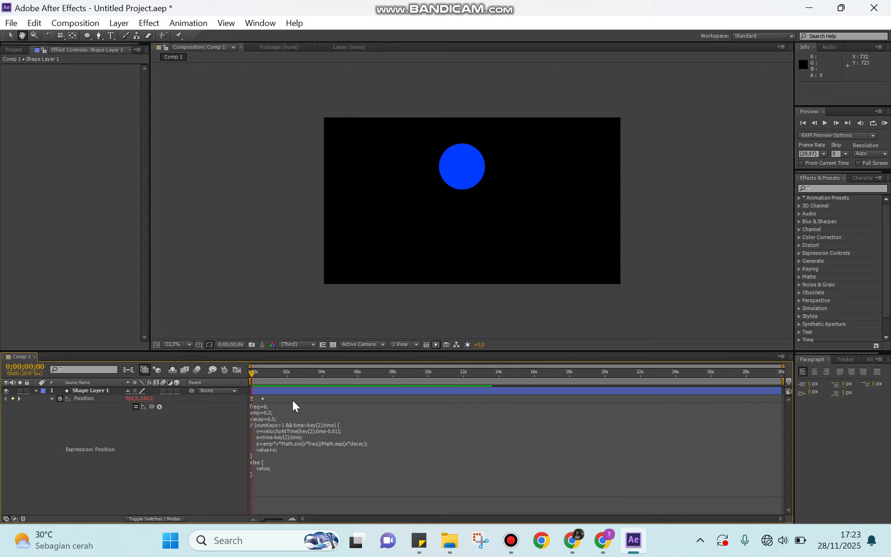